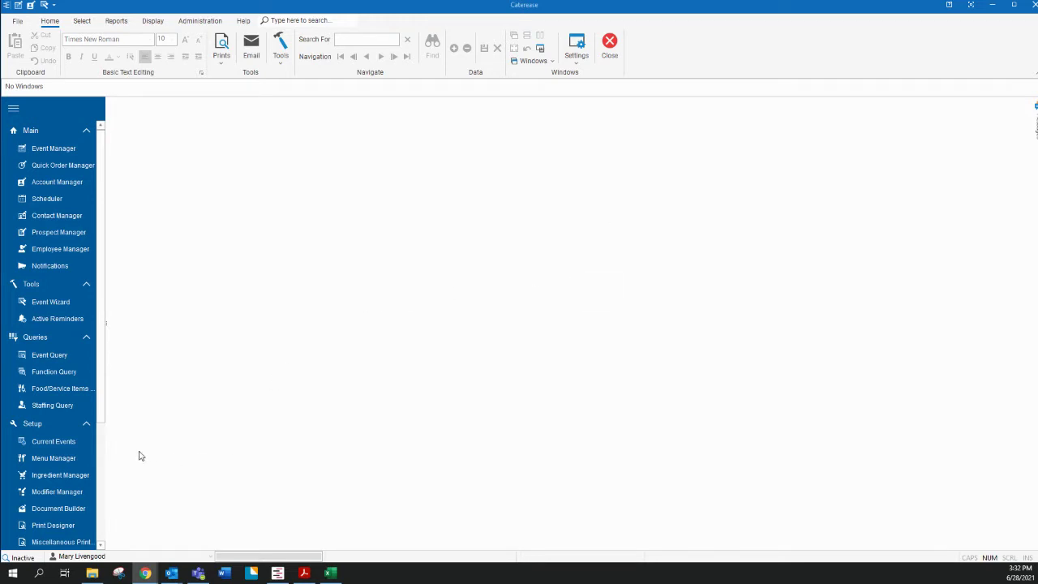
- Start a Food/Service Items query limited to the 7/2/2021–7/9/2021 date range
{"action": "left_click", "coordinate": [84, 389]}
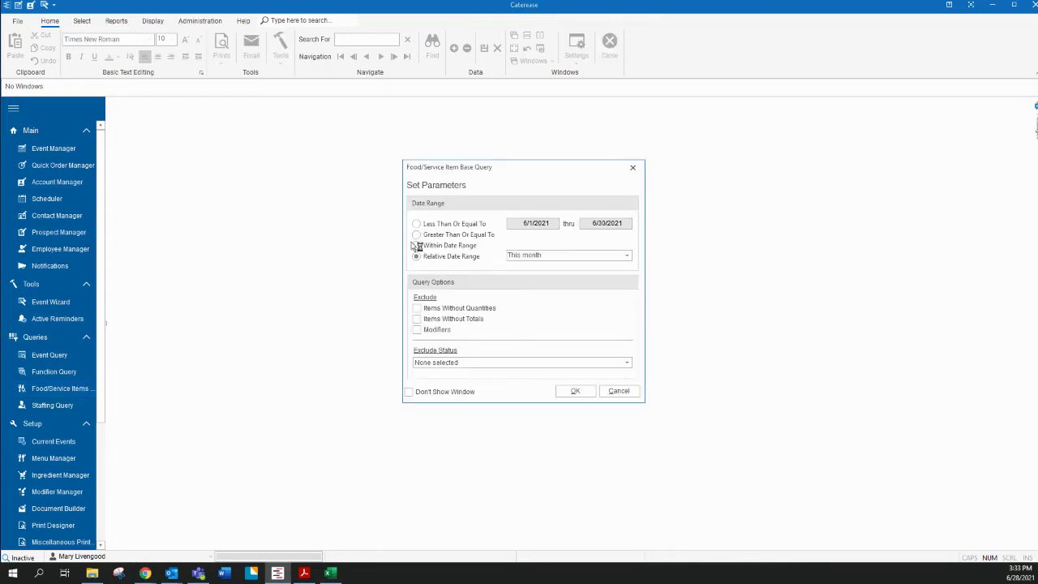
{"action": "left_click", "coordinate": [417, 245]}
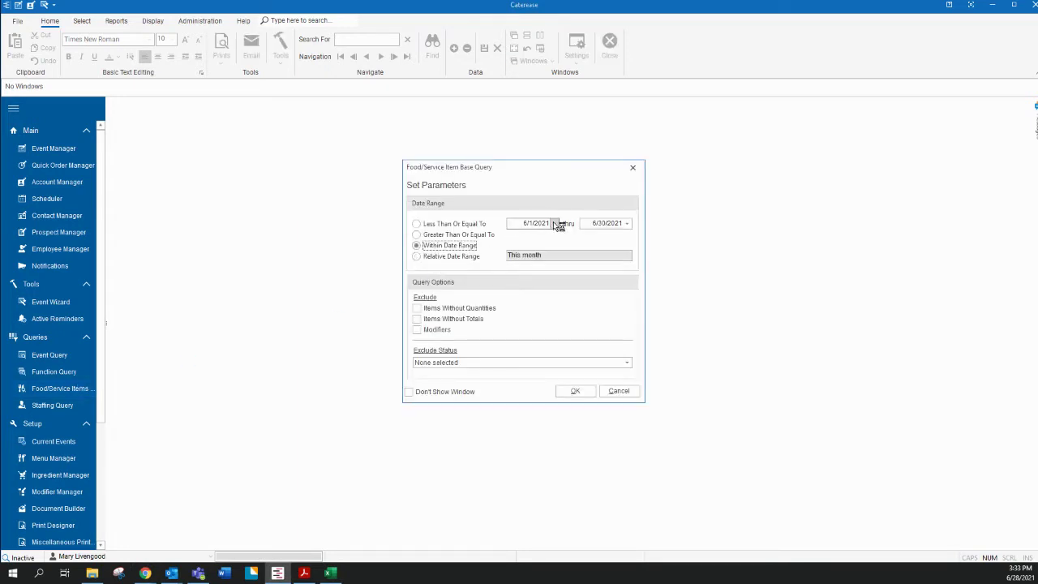
{"action": "left_click", "coordinate": [557, 224]}
{"action": "left_click", "coordinate": [596, 324]}
{"action": "left_click", "coordinate": [627, 223]}
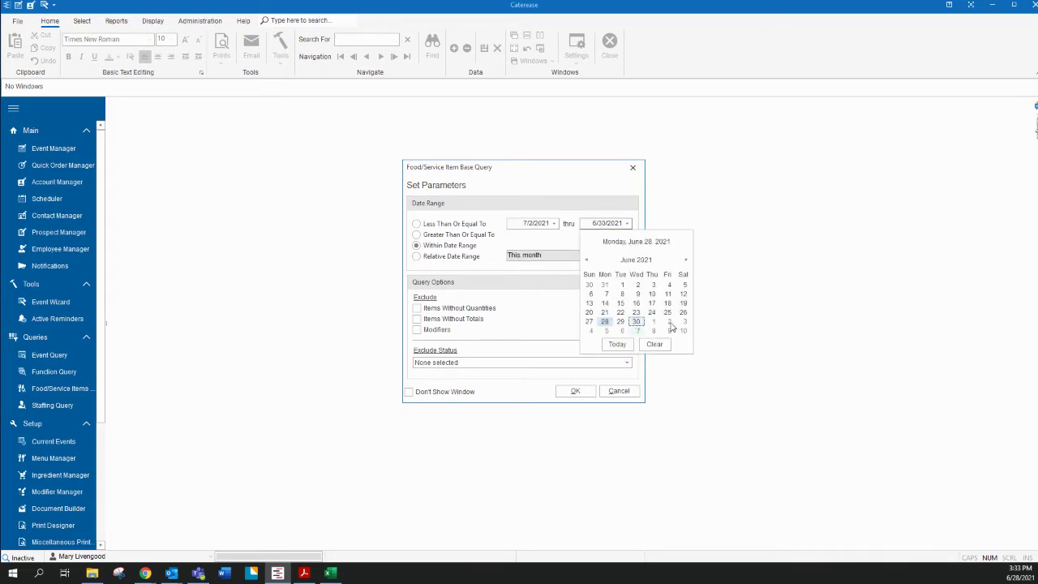
{"action": "left_click", "coordinate": [668, 331]}
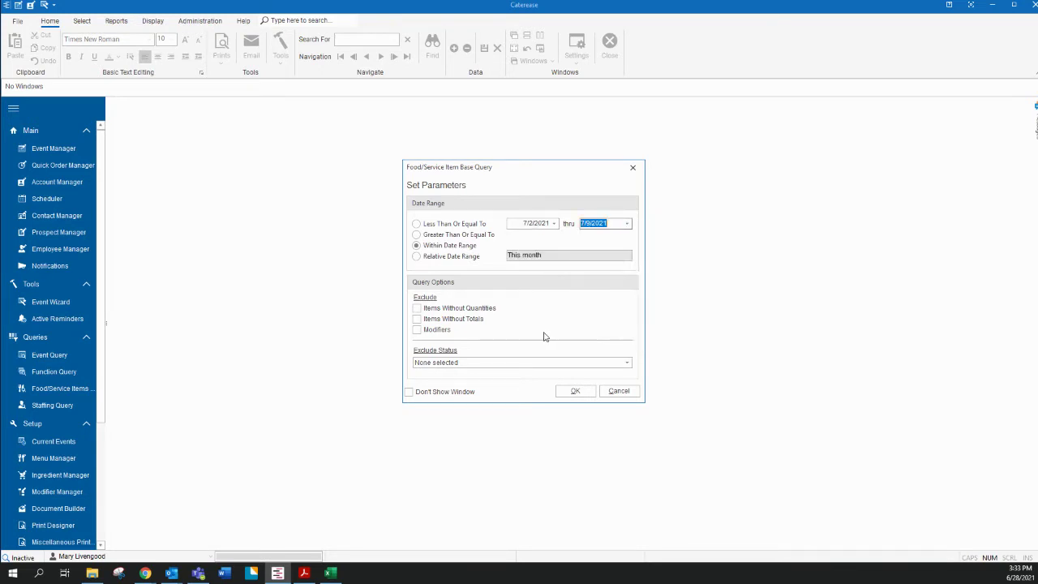
- Exclude Prospective, Tentative, Turned Down, Closed, Cancelled and Template statuses, then run the query
{"action": "left_click", "coordinate": [466, 365]}
{"action": "left_click", "coordinate": [420, 374]}
{"action": "left_click", "coordinate": [418, 383]}
{"action": "left_click", "coordinate": [418, 402]}
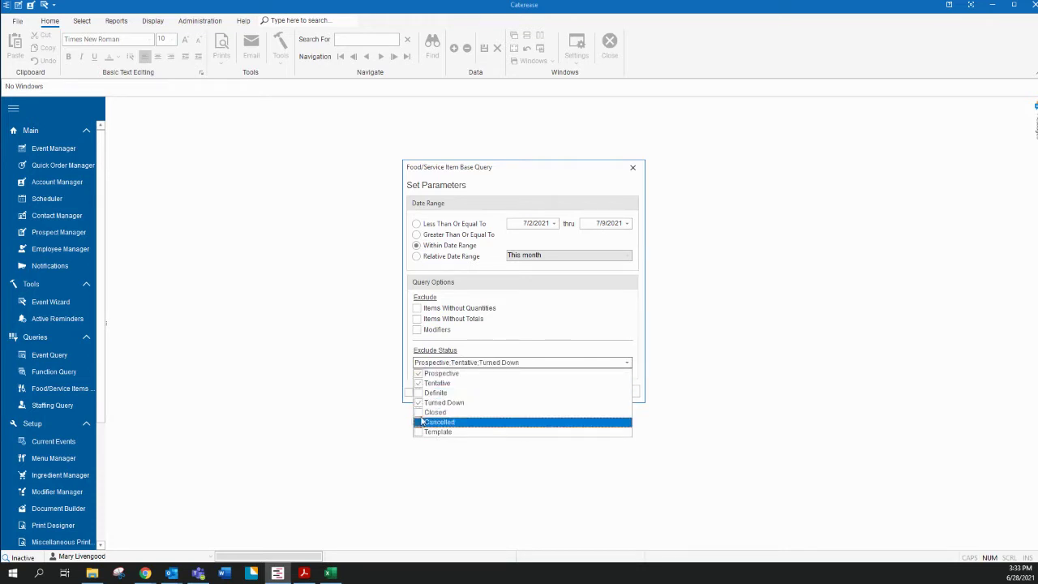
{"action": "left_click", "coordinate": [418, 412]}
{"action": "left_click", "coordinate": [419, 422]}
{"action": "left_click", "coordinate": [564, 307]}
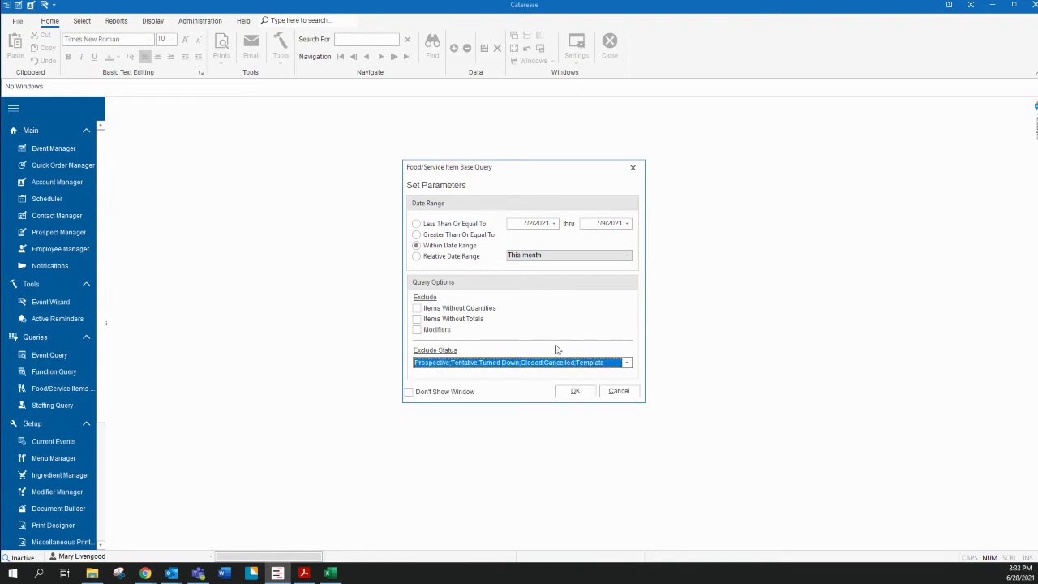
{"action": "left_click", "coordinate": [575, 391]}
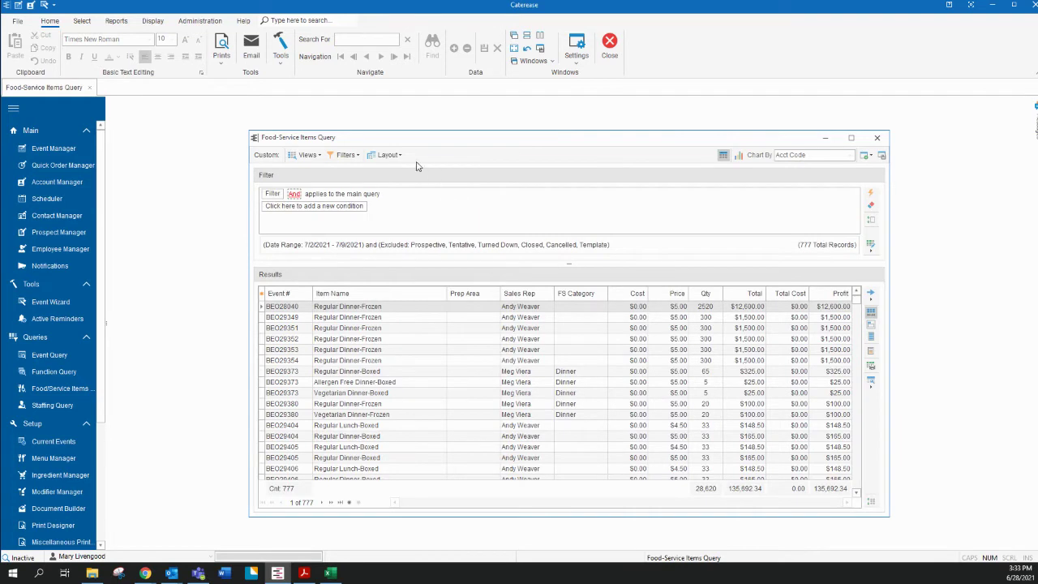
- Switch the results to the Gourmondo BEO Packet Cover Sheet layout and expand all groups
{"action": "left_click", "coordinate": [399, 156]}
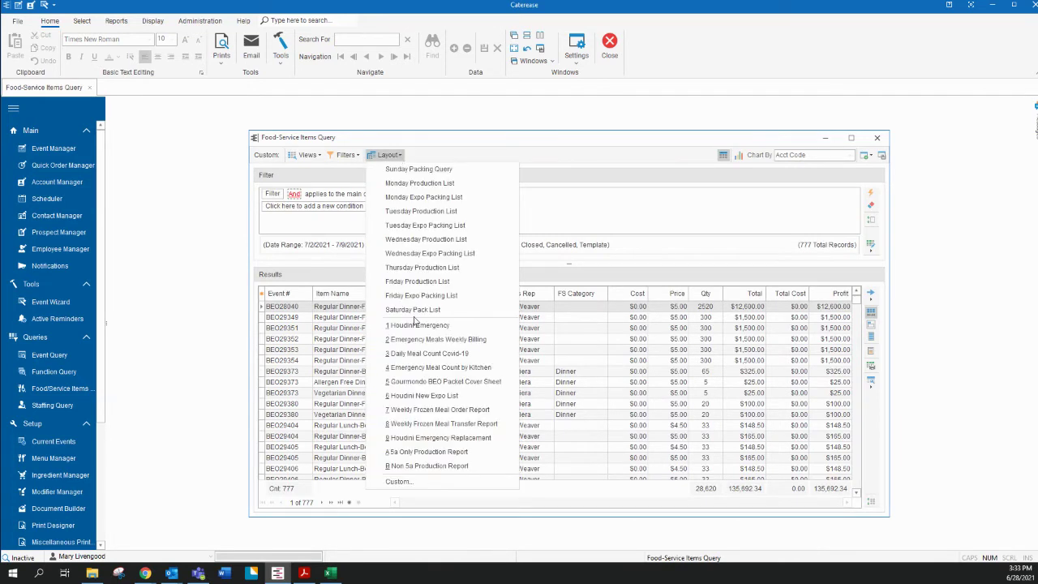
{"action": "left_click", "coordinate": [428, 383]}
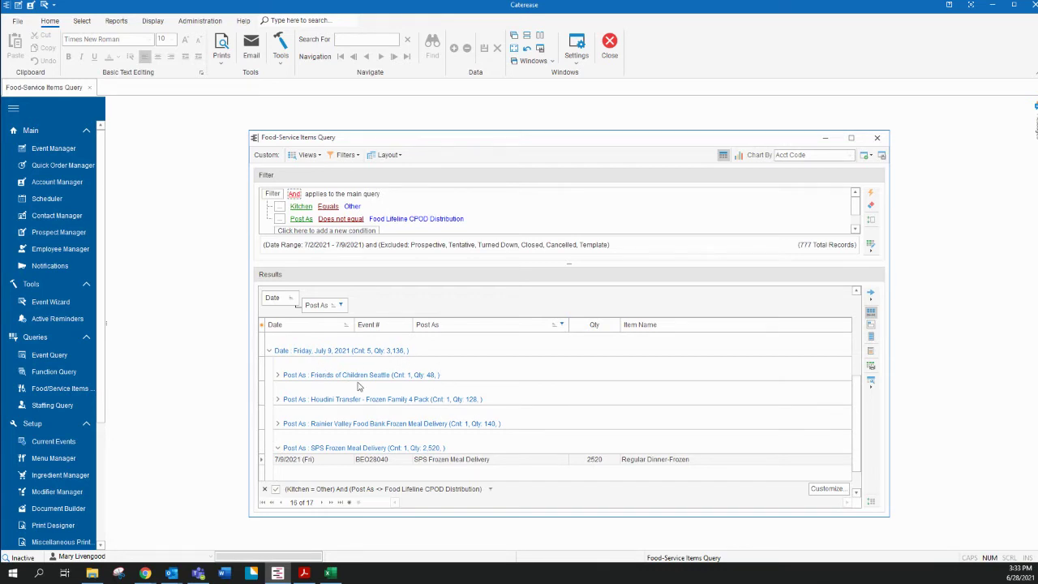
{"action": "right_click", "coordinate": [497, 376]}
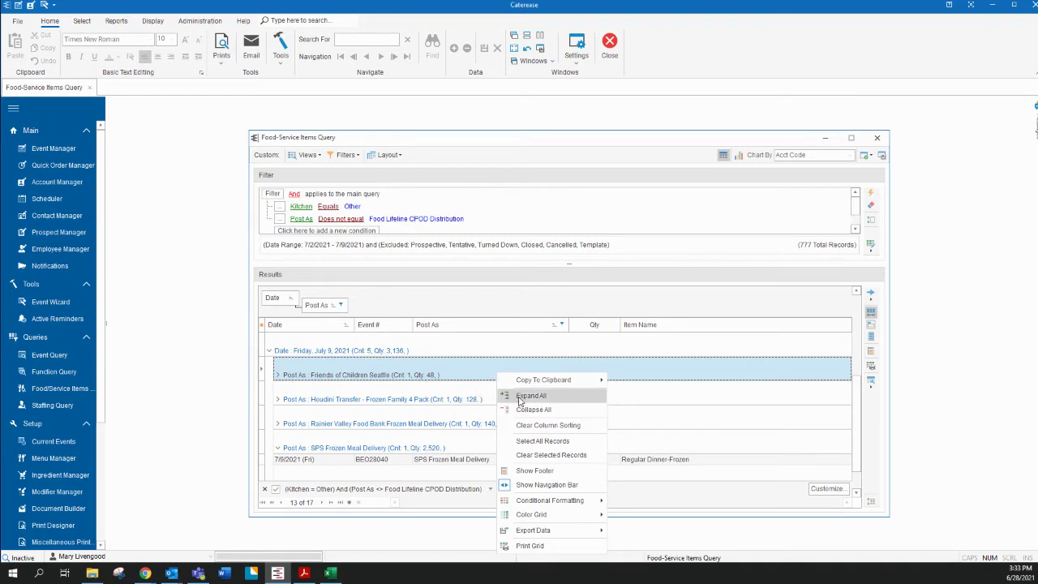
{"action": "left_click", "coordinate": [519, 396]}
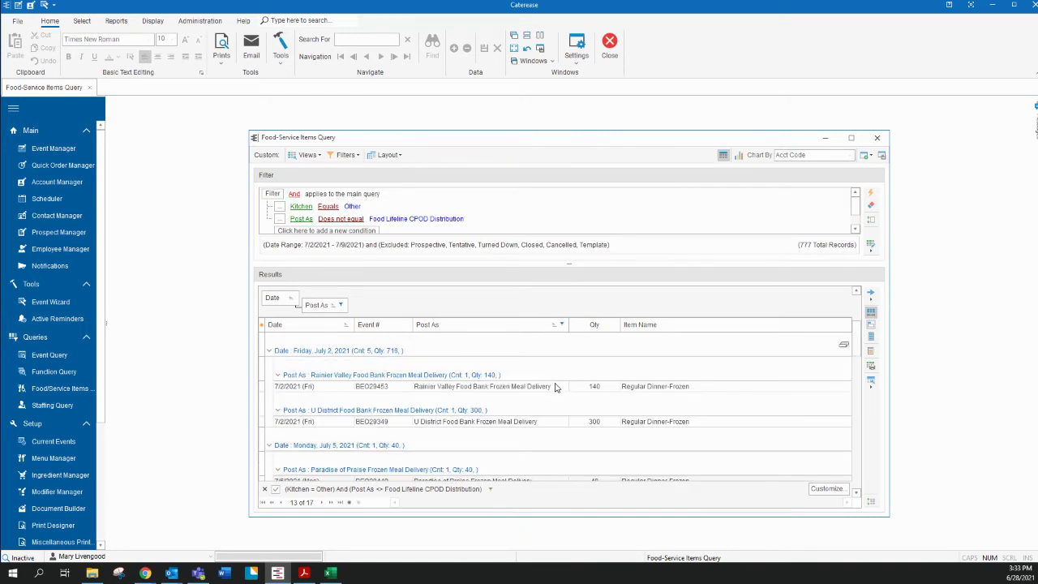
{"action": "right_click", "coordinate": [555, 390]}
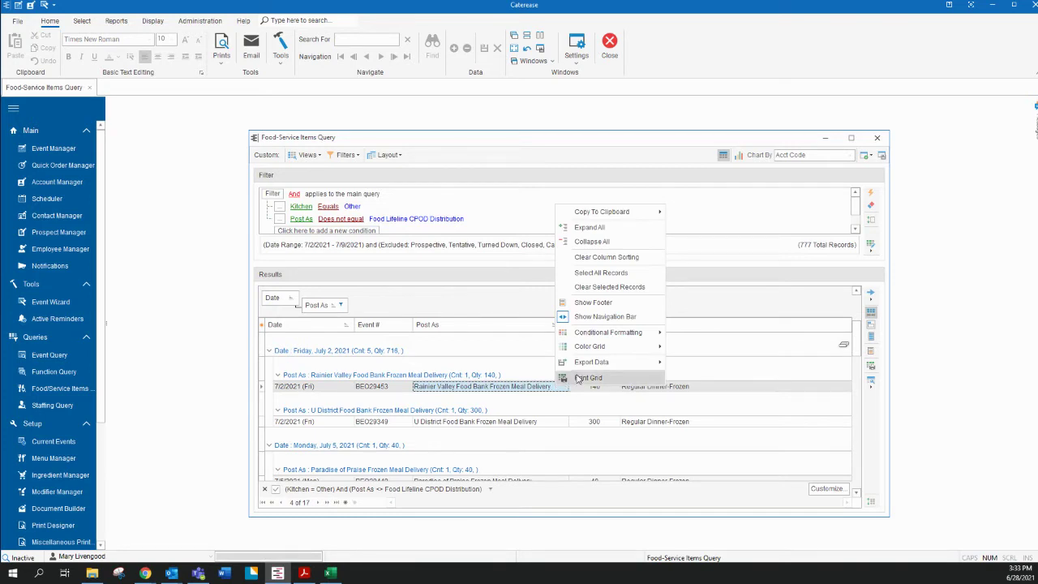
- Print-preview the grid with the report title '07.02 - .07.09 Gourmondo BEO Packet'
{"action": "left_click", "coordinate": [581, 377]}
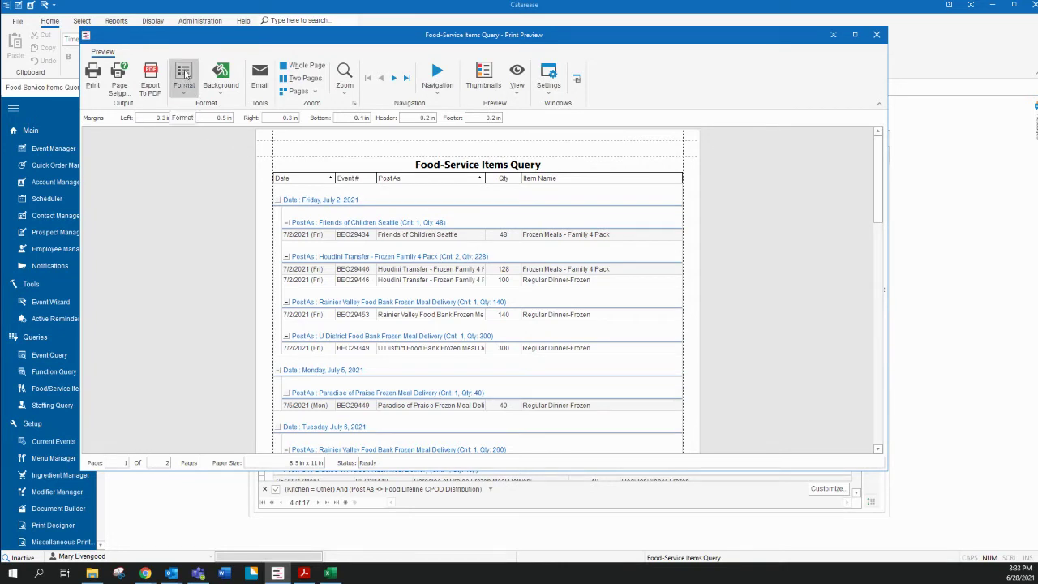
{"action": "left_click", "coordinate": [185, 74]}
{"action": "left_click", "coordinate": [189, 110]}
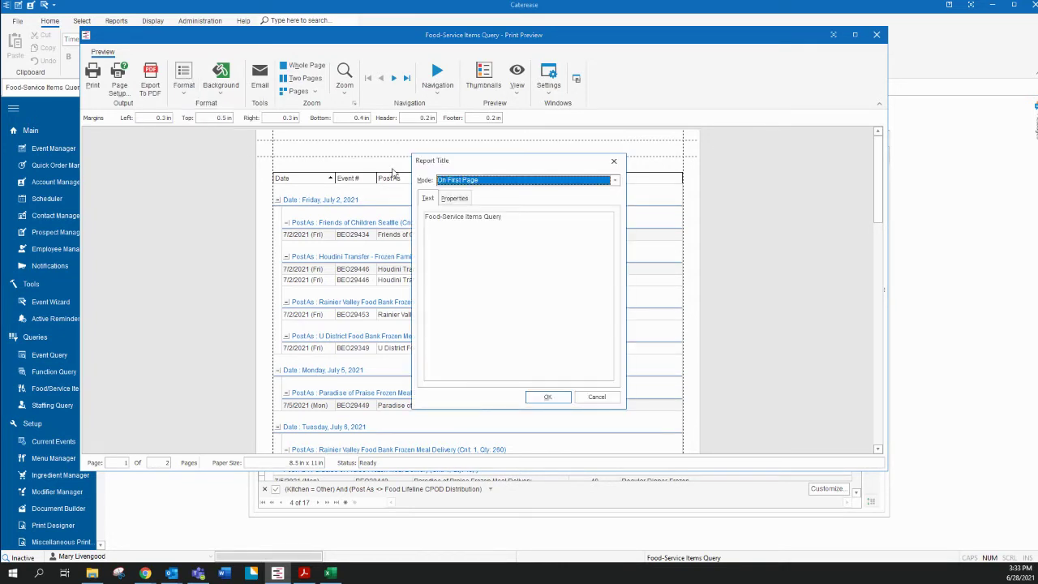
{"action": "left_click_drag", "start_coordinate": [510, 225], "coordinate": [428, 223]}
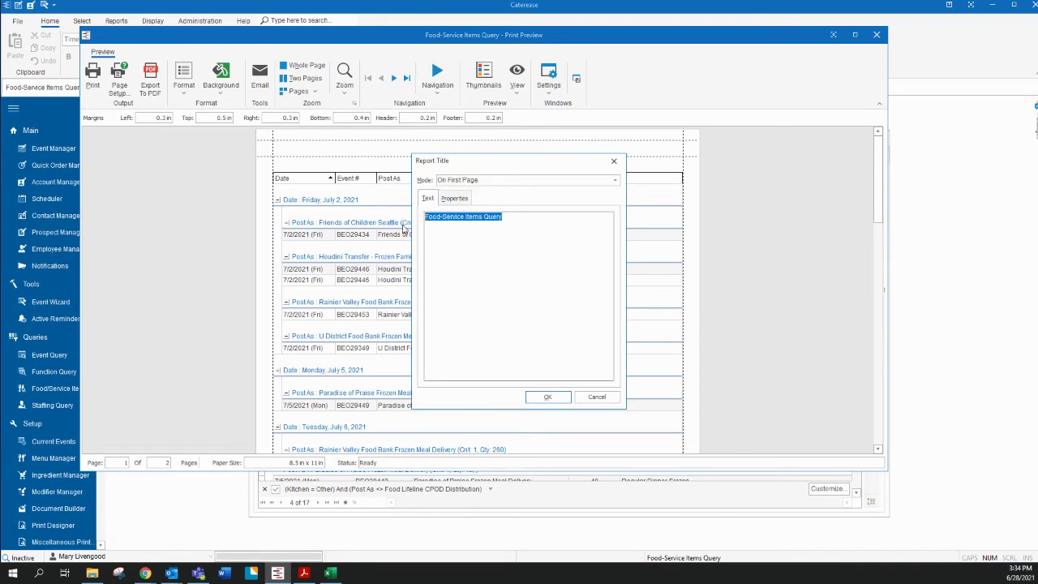
{"action": "type", "text": "07"}
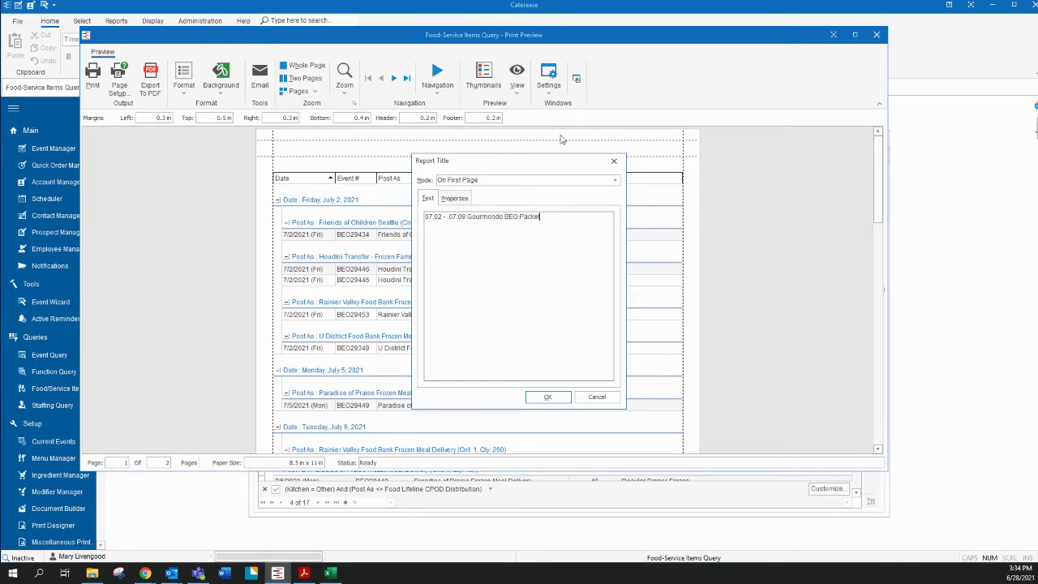
{"action": "left_click", "coordinate": [548, 399]}
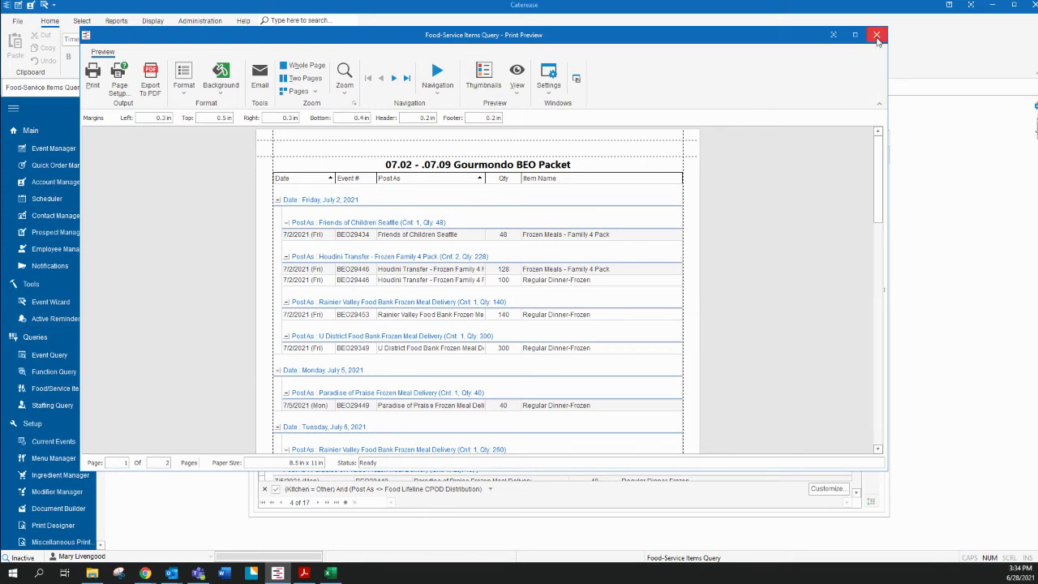
- Close the preview and Food-Service query, then start an event query for 7/2–7/9/2021
{"action": "left_click", "coordinate": [876, 36]}
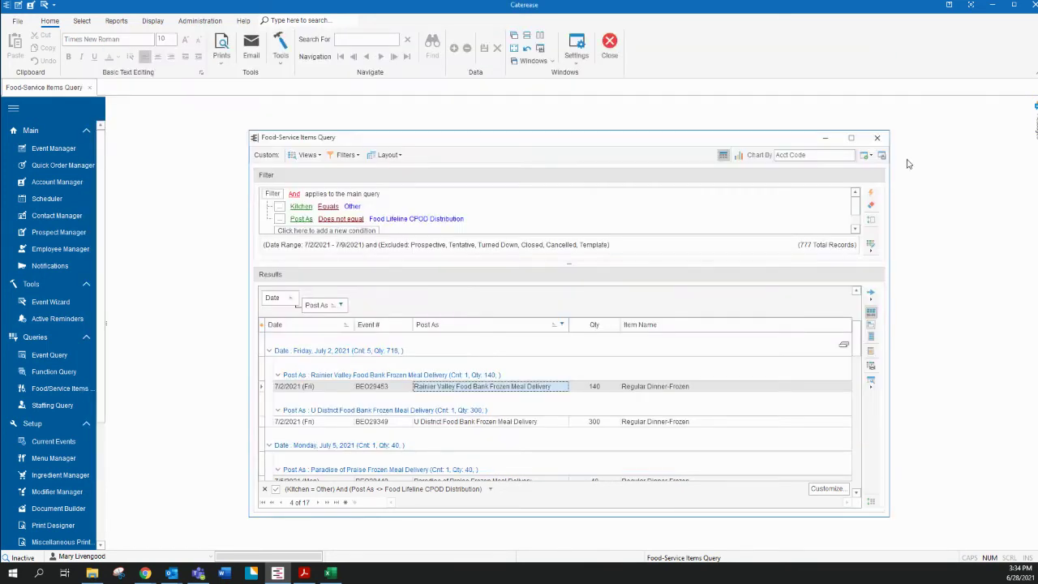
{"action": "left_click", "coordinate": [877, 139]}
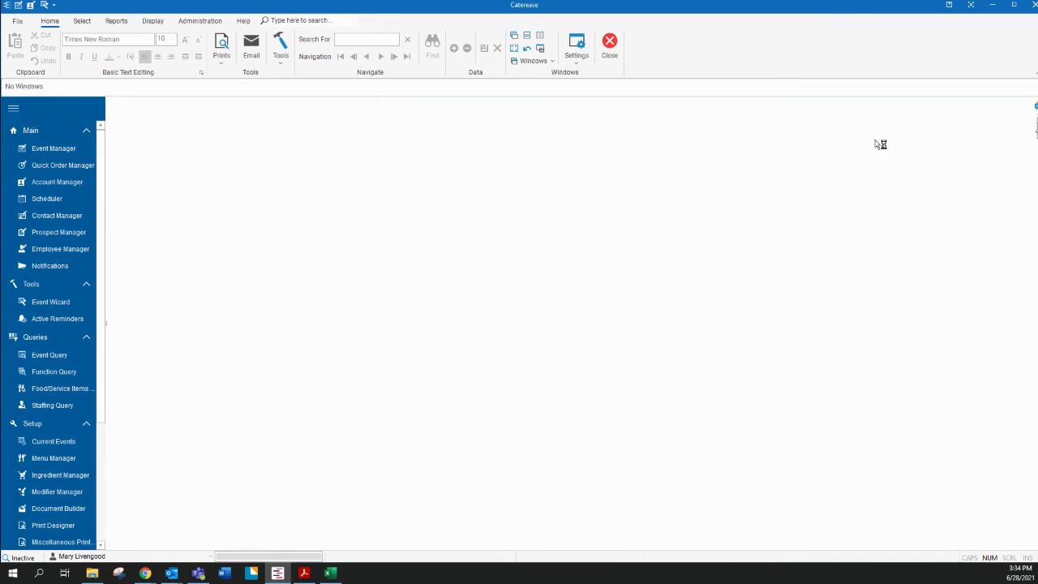
{"action": "left_click", "coordinate": [59, 355]}
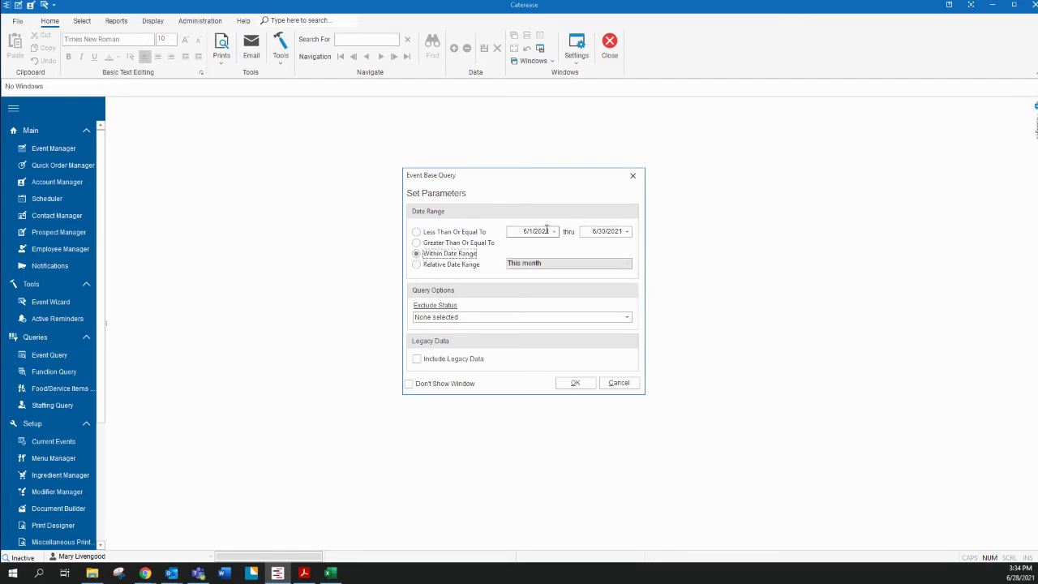
{"action": "left_click", "coordinate": [554, 232]}
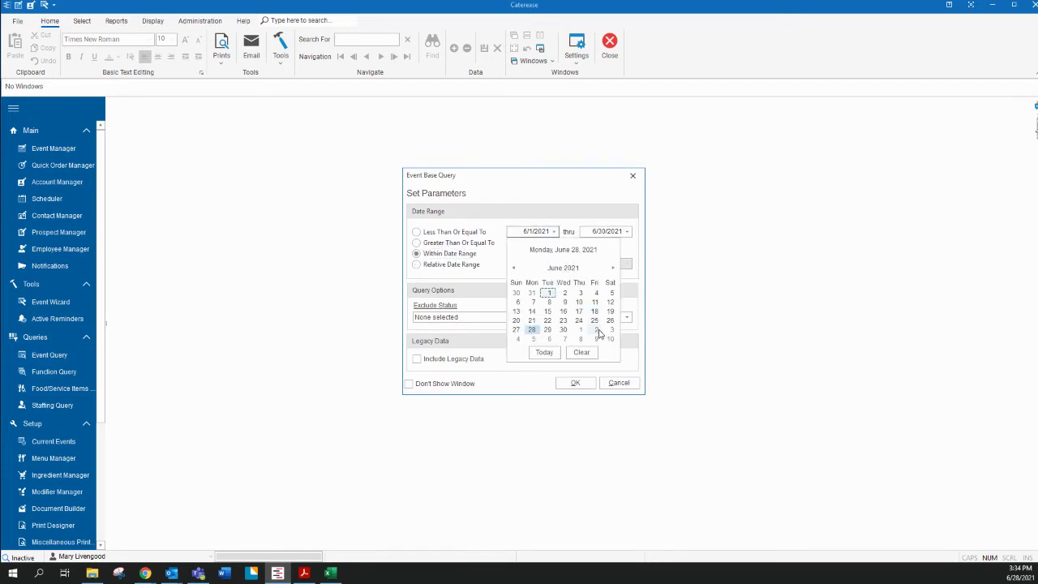
{"action": "left_click", "coordinate": [595, 329]}
{"action": "left_click", "coordinate": [627, 231]}
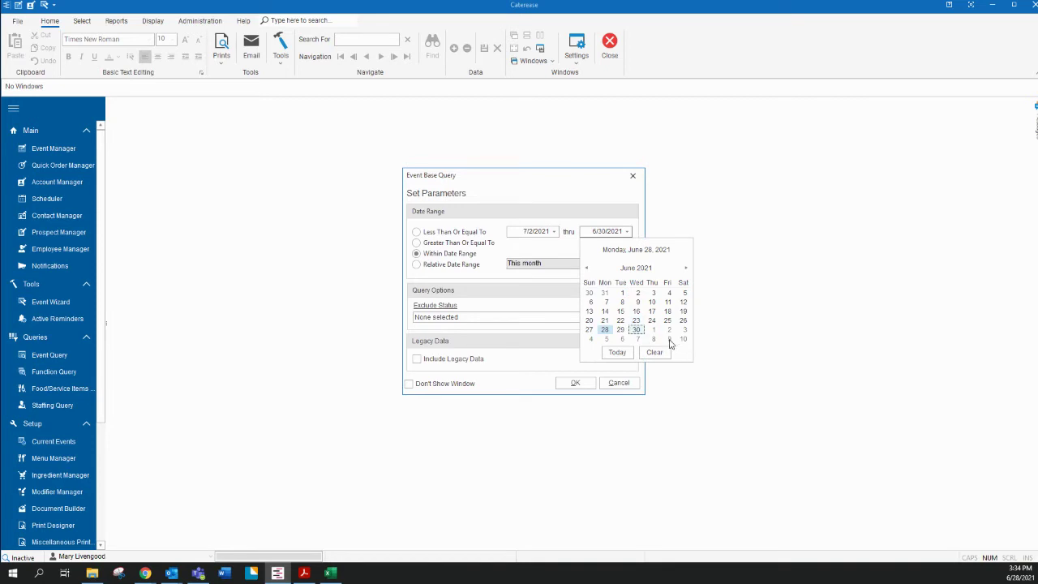
{"action": "left_click", "coordinate": [668, 339]}
- Exclude Prospective, Tentative, Turned Down, Closed, Cancelled and Template events, then run it
{"action": "left_click", "coordinate": [427, 318]}
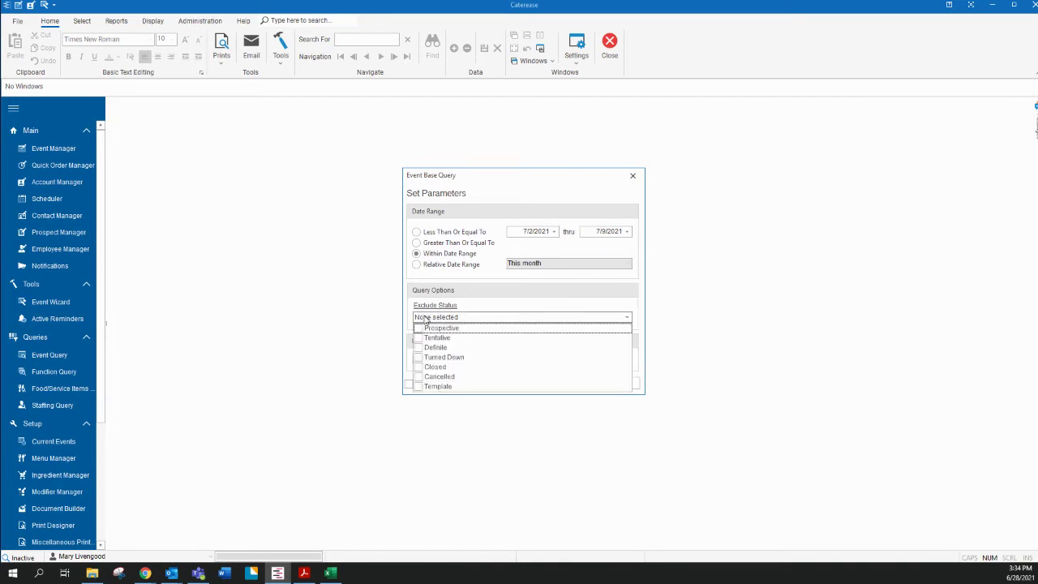
{"action": "left_click", "coordinate": [423, 328]}
{"action": "left_click", "coordinate": [424, 357]}
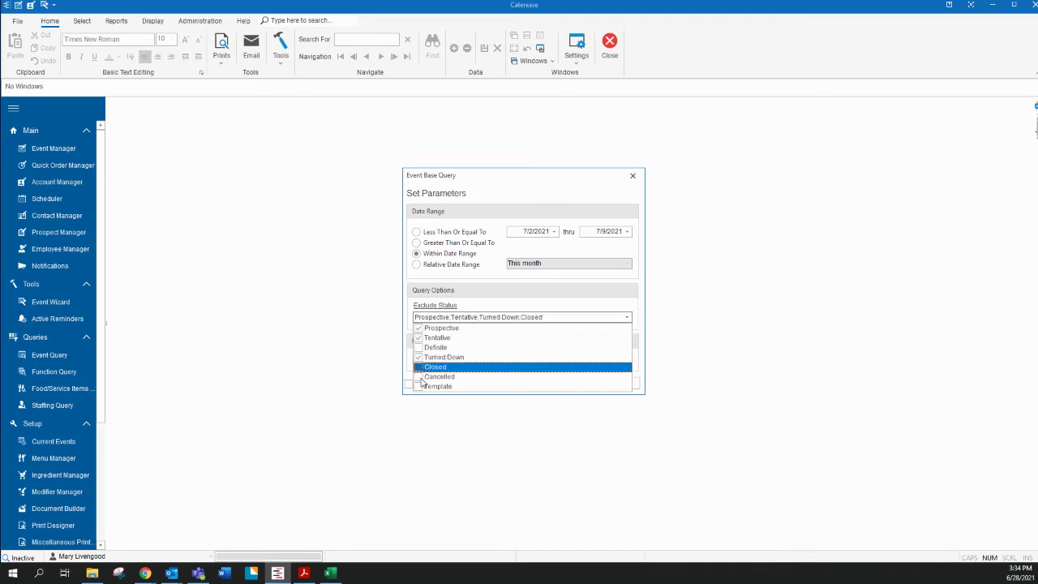
{"action": "left_click", "coordinate": [423, 377]}
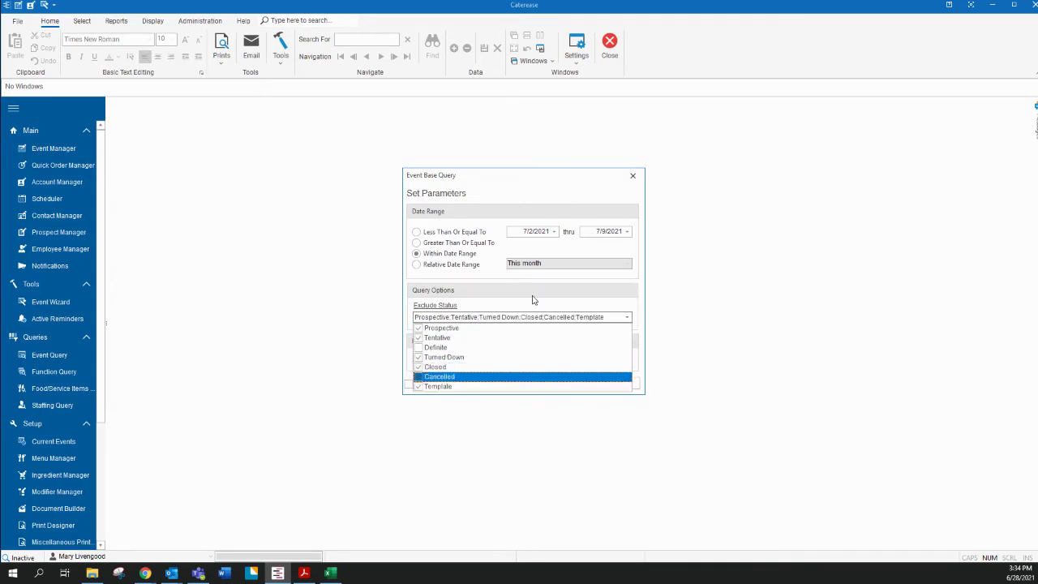
{"action": "left_click", "coordinate": [554, 318]}
{"action": "left_click", "coordinate": [580, 383]}
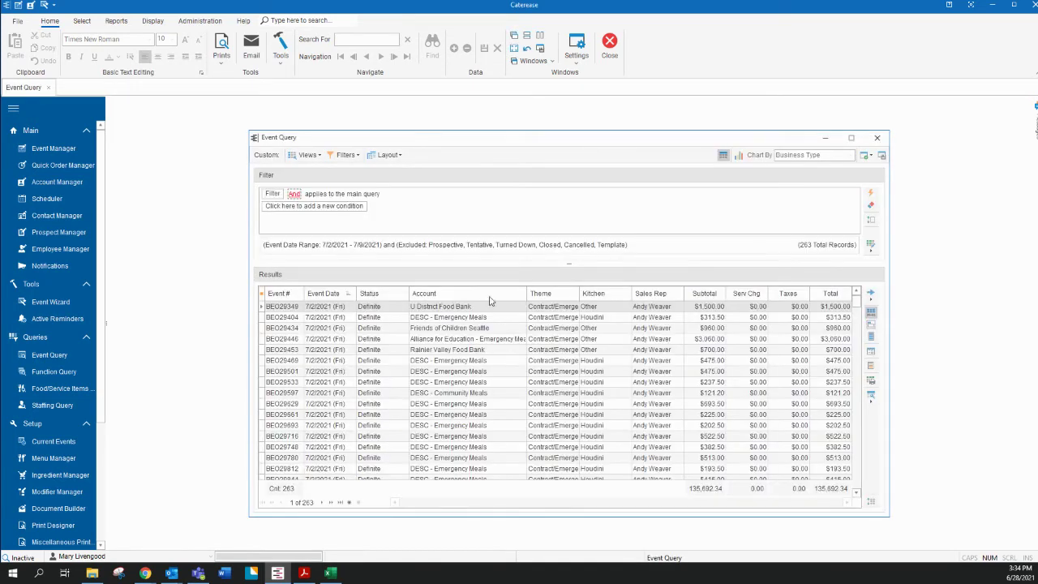
- Apply the Gourmondo BEO Packet layout, expand all date groups, and select every record
{"action": "left_click", "coordinate": [396, 155]}
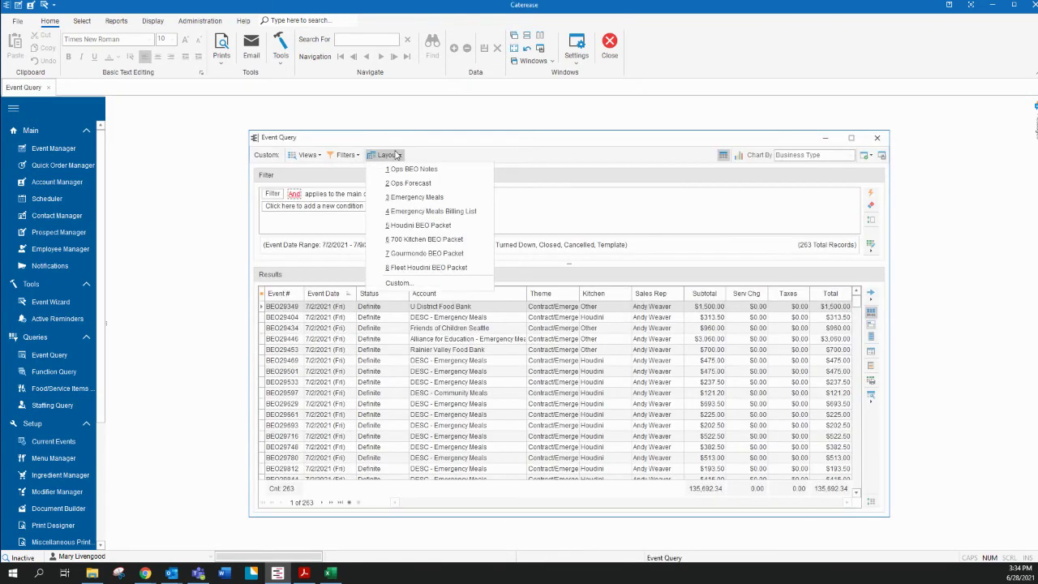
{"action": "left_click", "coordinate": [417, 254]}
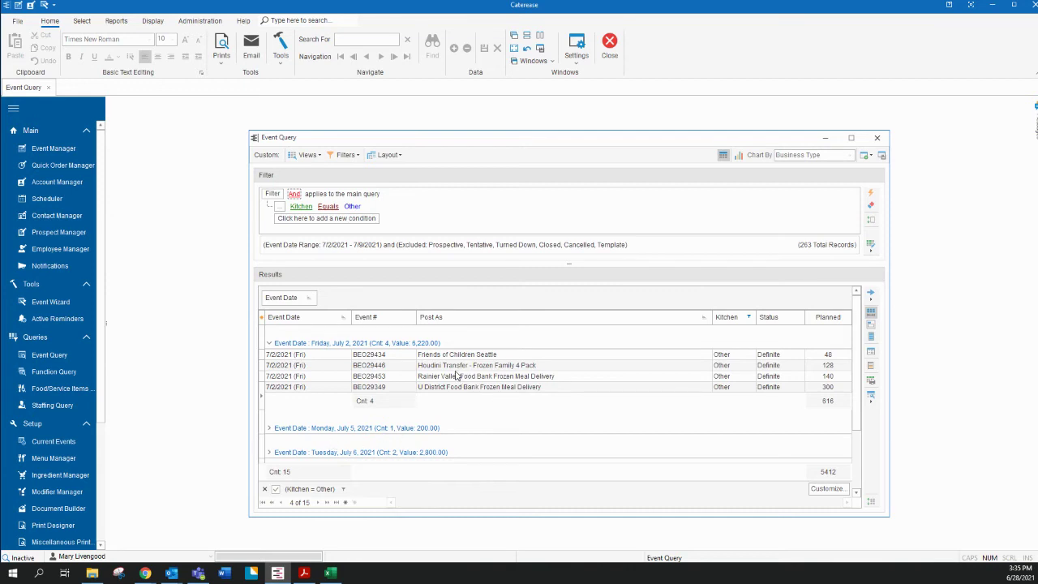
{"action": "right_click", "coordinate": [503, 376]}
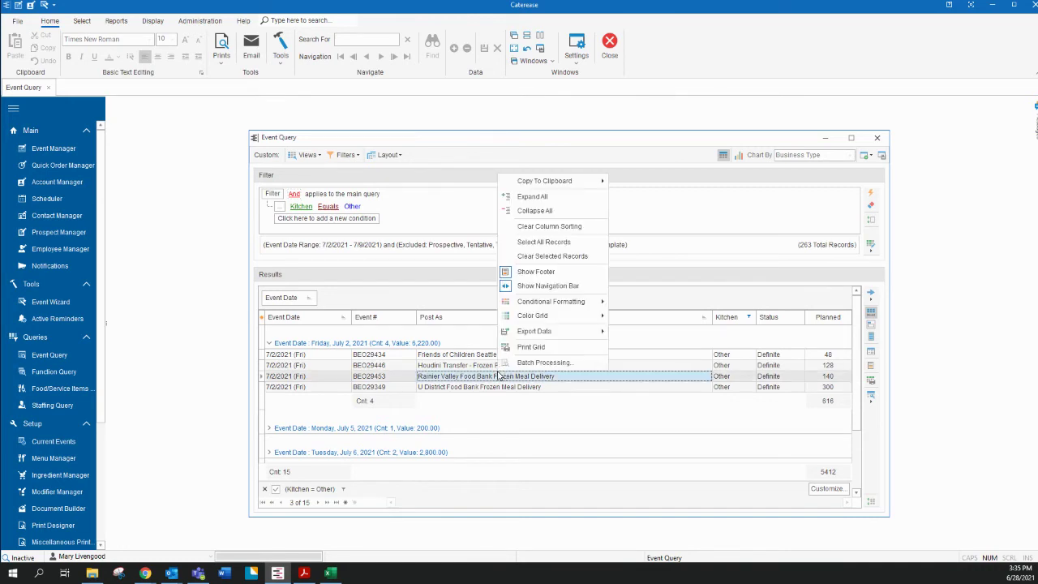
{"action": "left_click", "coordinate": [529, 198]}
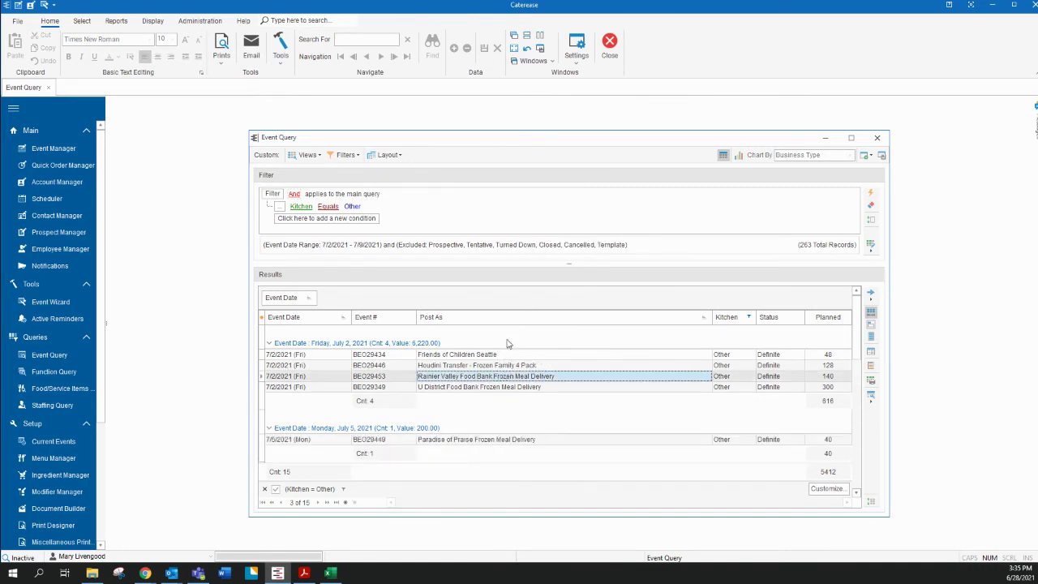
{"action": "right_click", "coordinate": [512, 377]}
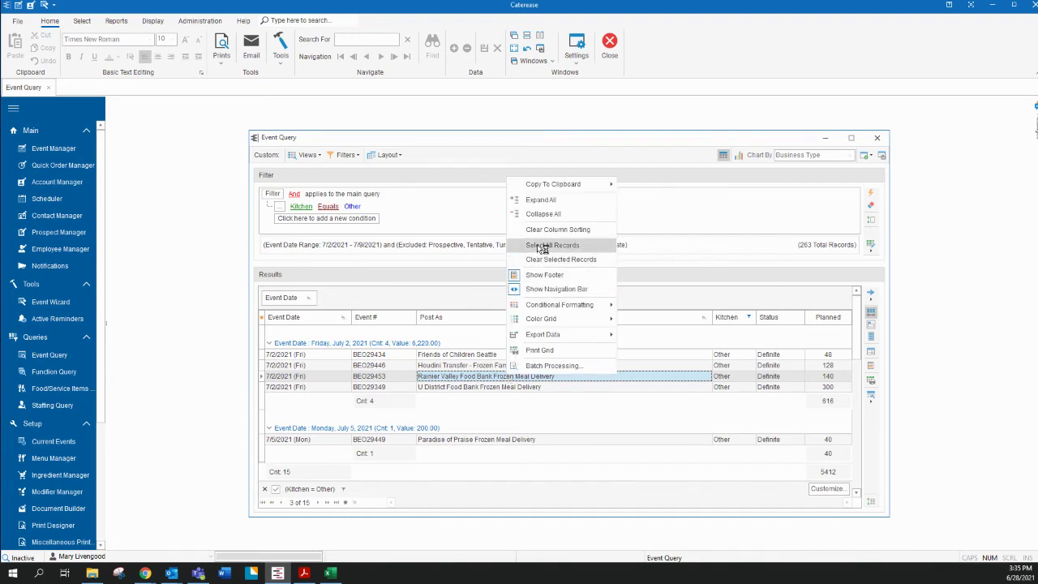
{"action": "left_click", "coordinate": [540, 248]}
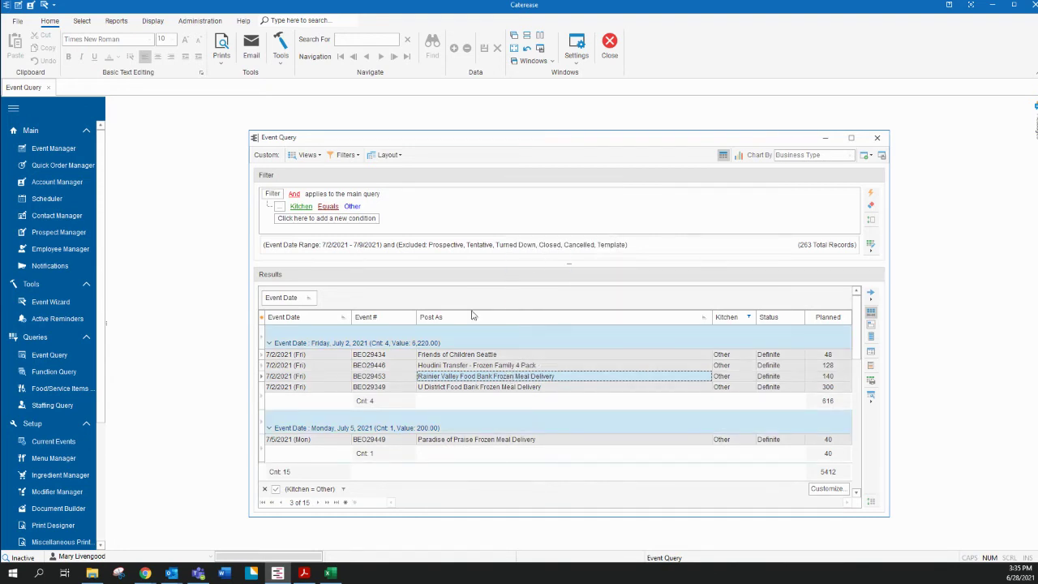
- Print the '1A - FareStart Emergency Meals BEO' document for the selected events and dismiss the confirmation
{"action": "left_click", "coordinate": [223, 45]}
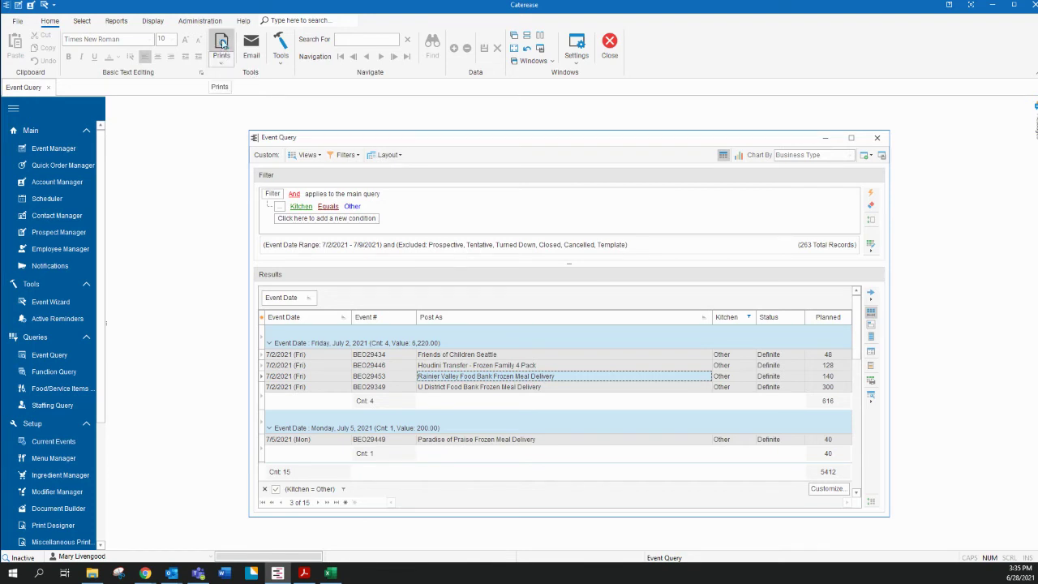
{"action": "left_click", "coordinate": [223, 44]}
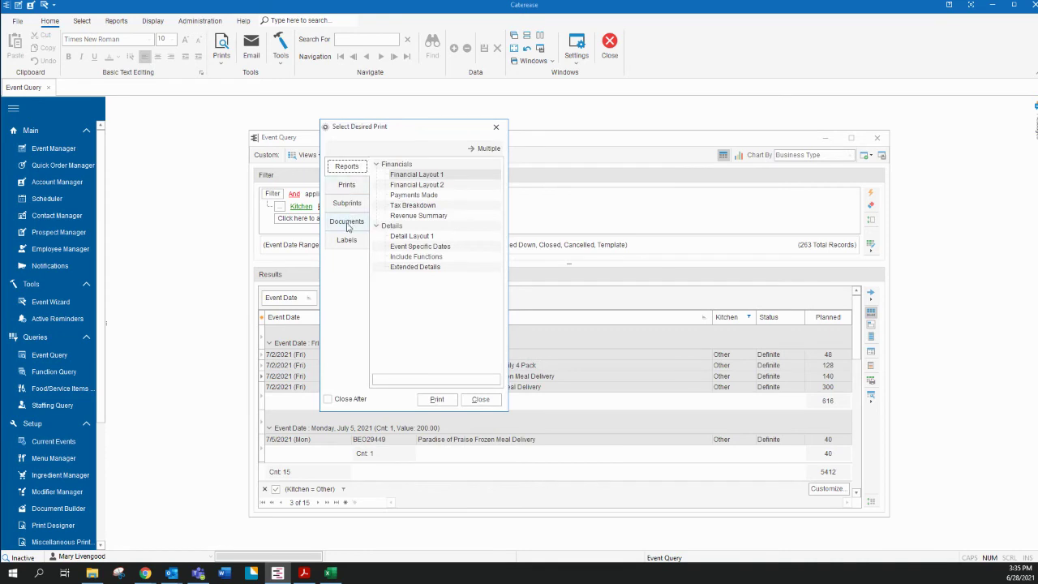
{"action": "left_click", "coordinate": [337, 225]}
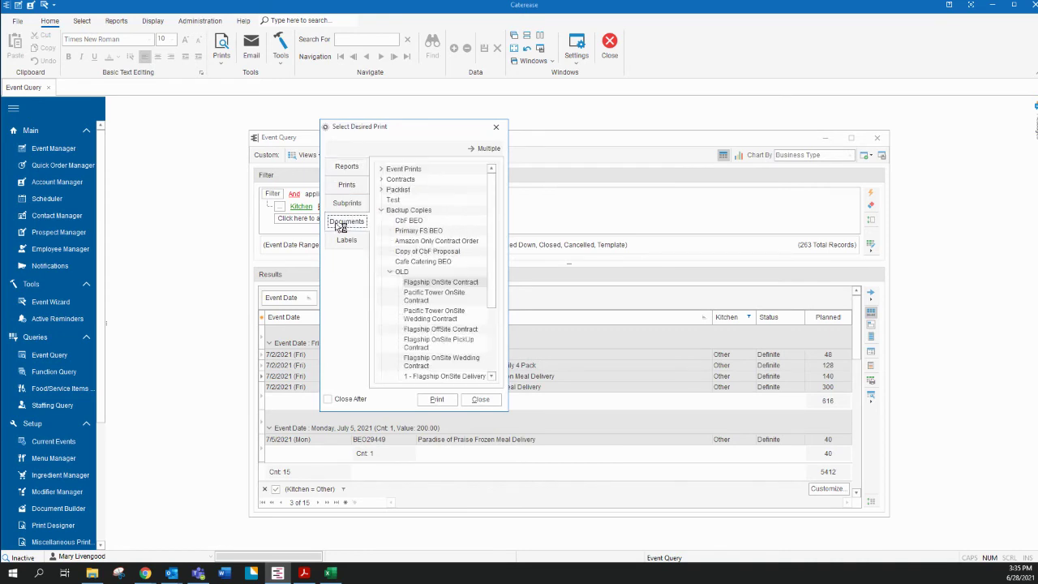
{"action": "left_click", "coordinate": [382, 170]}
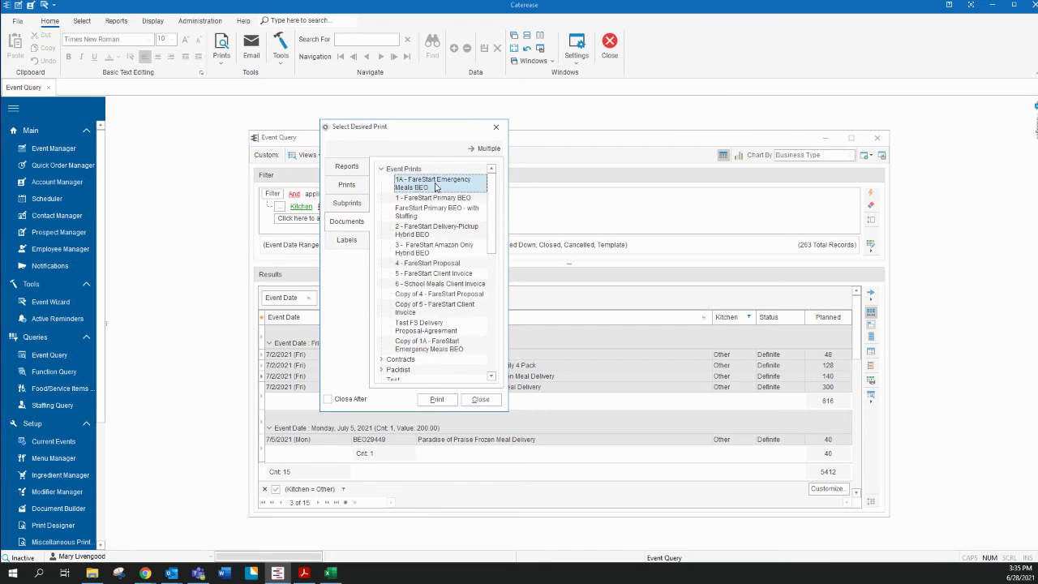
{"action": "left_click", "coordinate": [438, 399]}
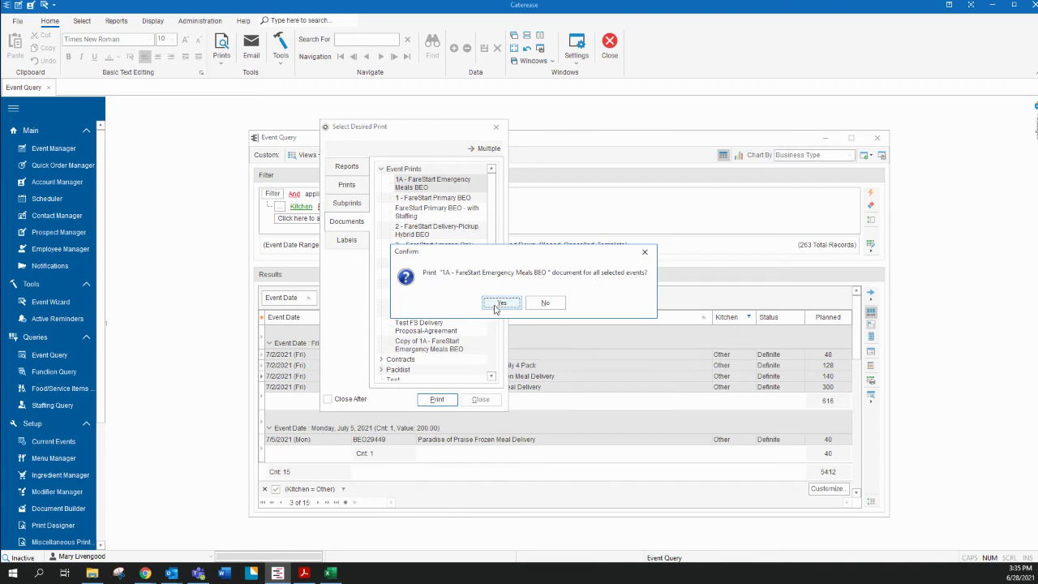
{"action": "left_click", "coordinate": [645, 254]}
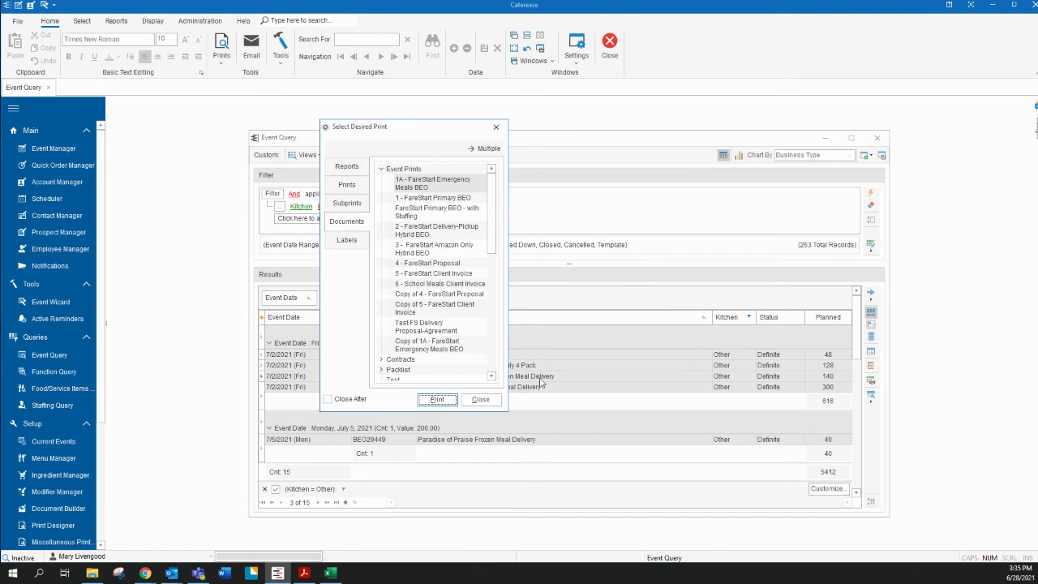
- Close the Select Desired Print dialog to return to the Event Query results
{"action": "left_click", "coordinate": [481, 400]}
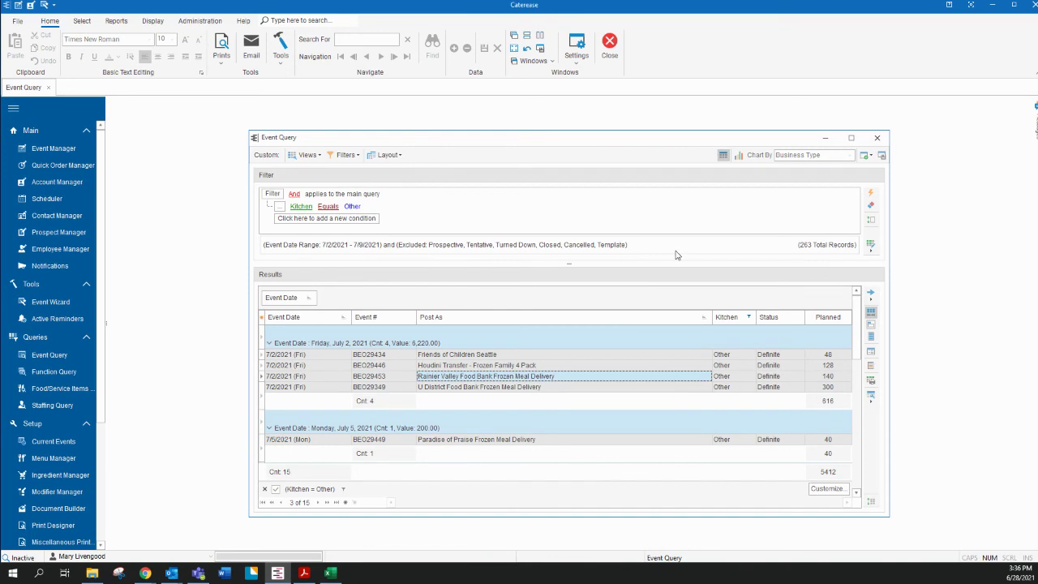